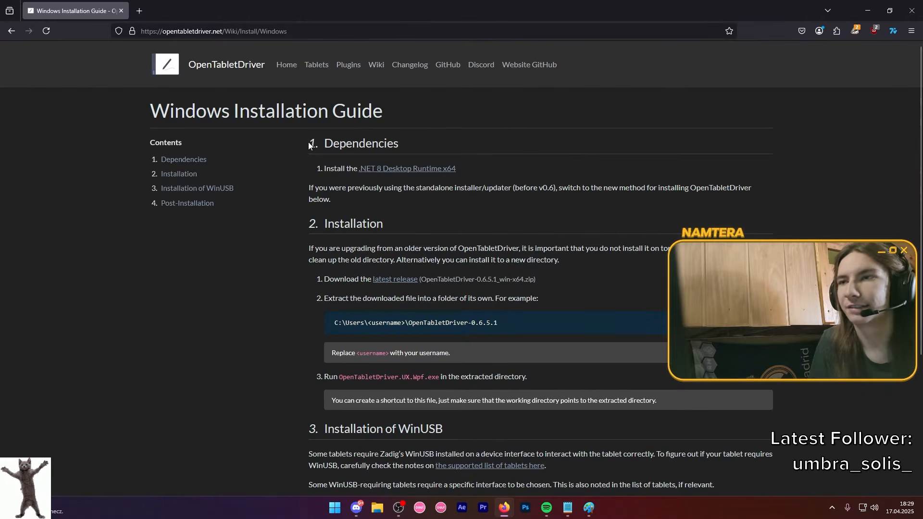
# Download the Windows x64 build of the .NET 8 Desktop Runtime and the latest OpenTabletDriver release from the installation guide.
pyautogui.click(393, 169)
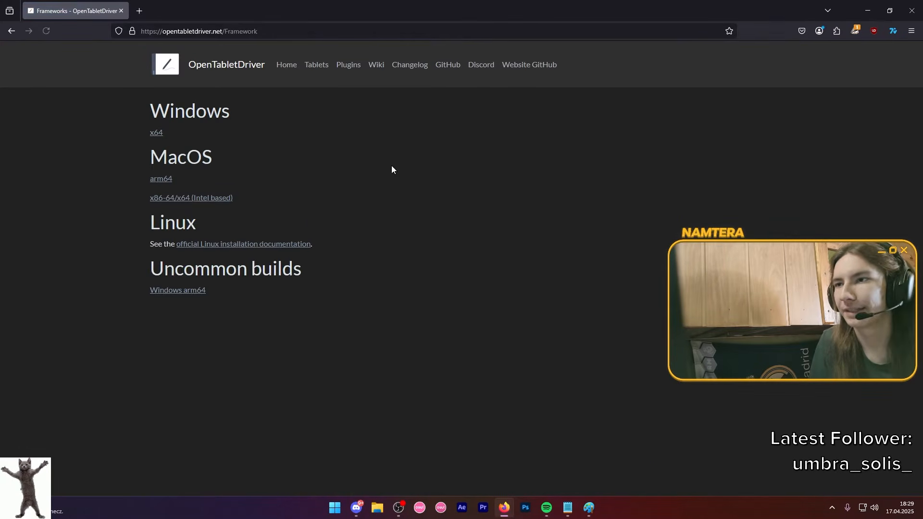
pyautogui.click(155, 138)
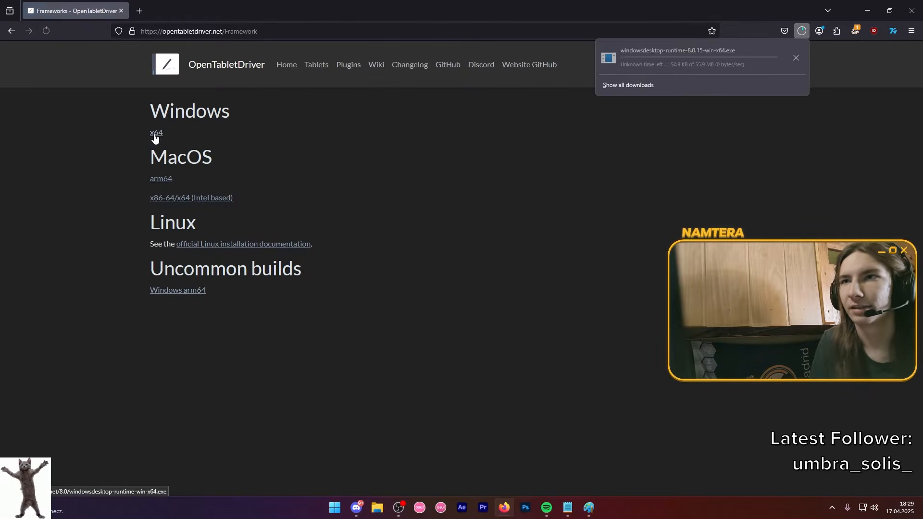
pyautogui.click(9, 33)
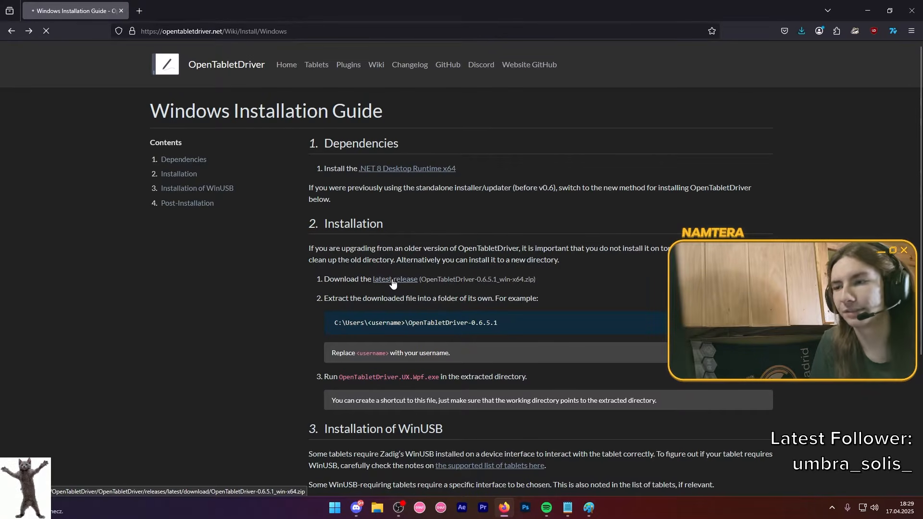
# Install the Microsoft Windows Desktop Runtime from the downloaded windowsdesktop-runtime-8.0.15-win-x64 file and close the installer.
pyautogui.click(797, 88)
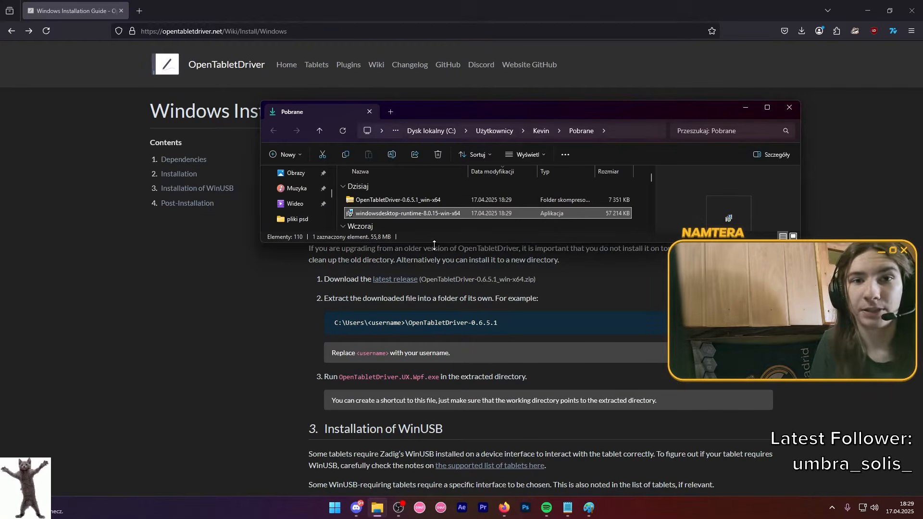
pyautogui.doubleClick(424, 210)
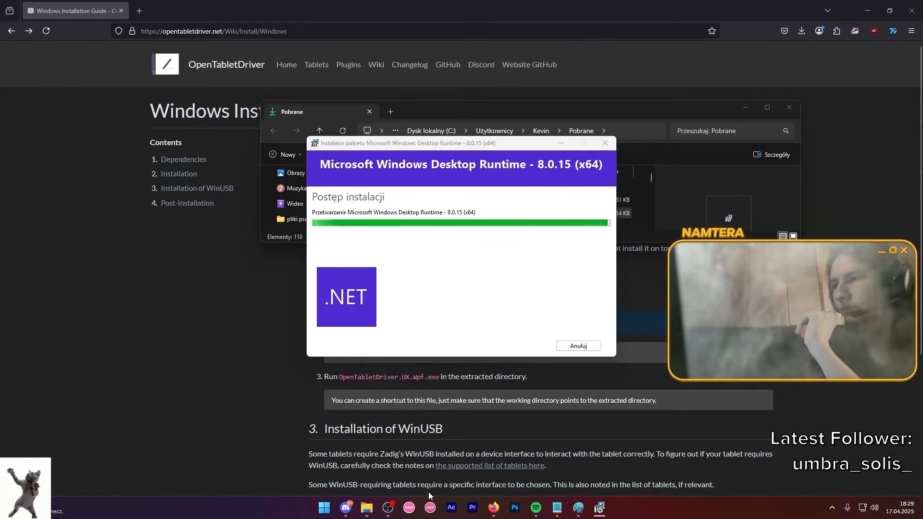
pyautogui.click(578, 346)
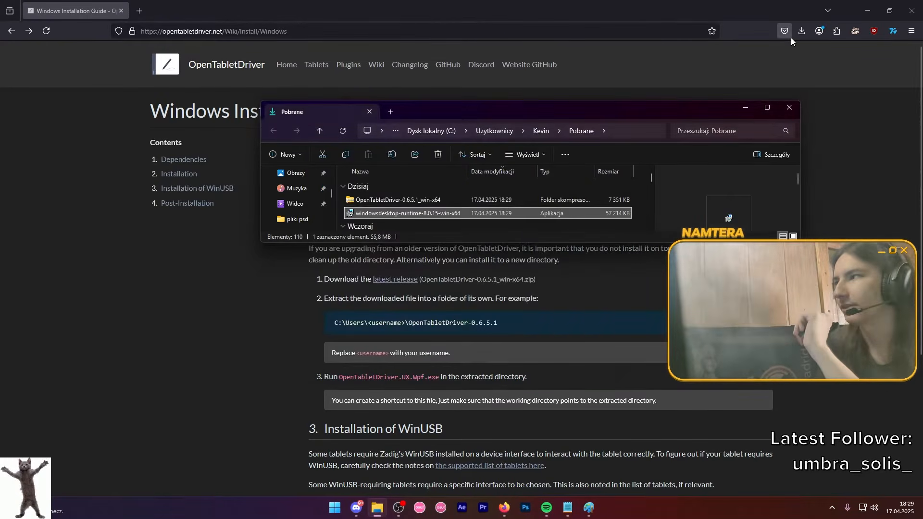
# Extract the downloaded OpenTabletDriver-0.6.5.1_win-x64 archive into its own folder in Downloads.
pyautogui.click(799, 32)
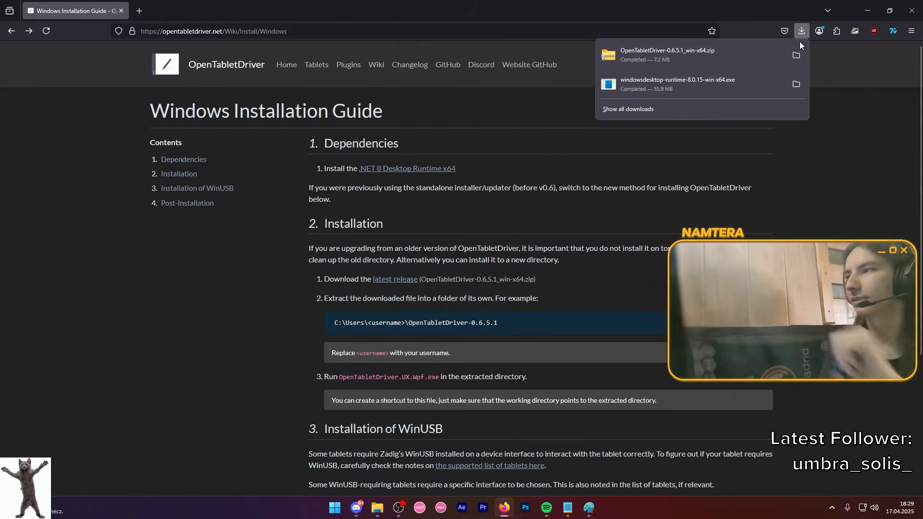
pyautogui.click(801, 51)
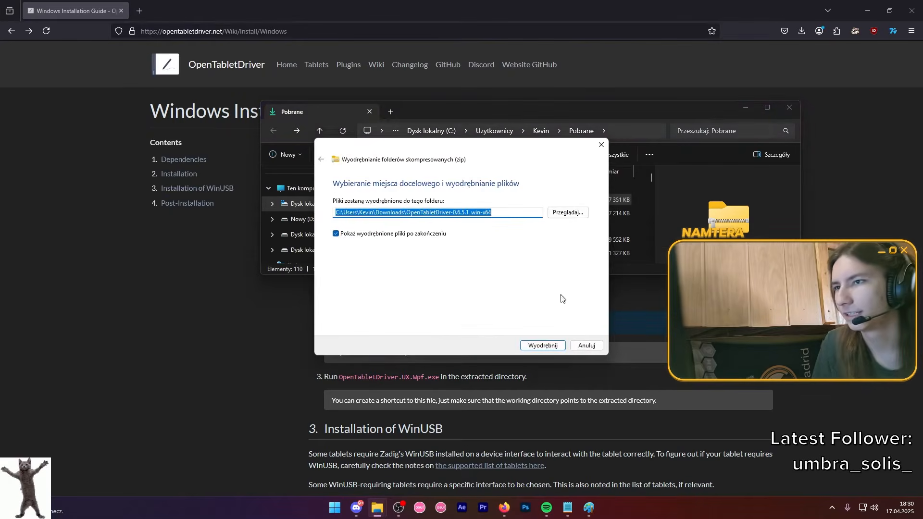
pyautogui.click(543, 345)
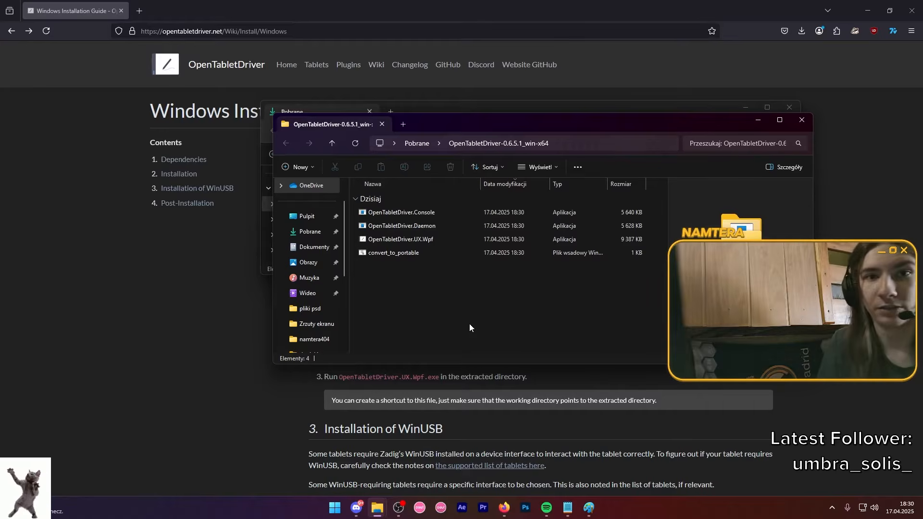
# Launch OpenTabletDriver.UX.Wpf from the extracted folder and page through its introductory guide.
pyautogui.doubleClick(428, 241)
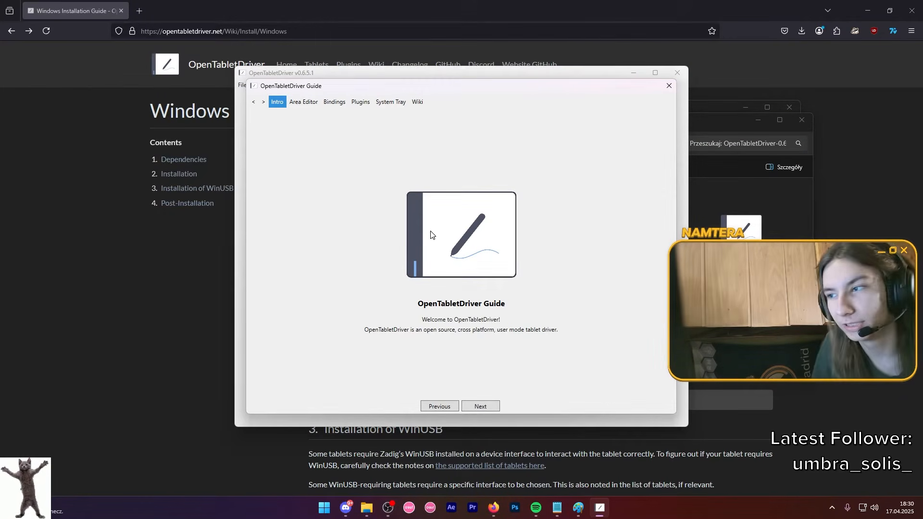
pyautogui.click(469, 407)
pyautogui.click(469, 406)
pyautogui.click(469, 406)
pyautogui.click(469, 406)
pyautogui.click(469, 406)
pyautogui.click(469, 406)
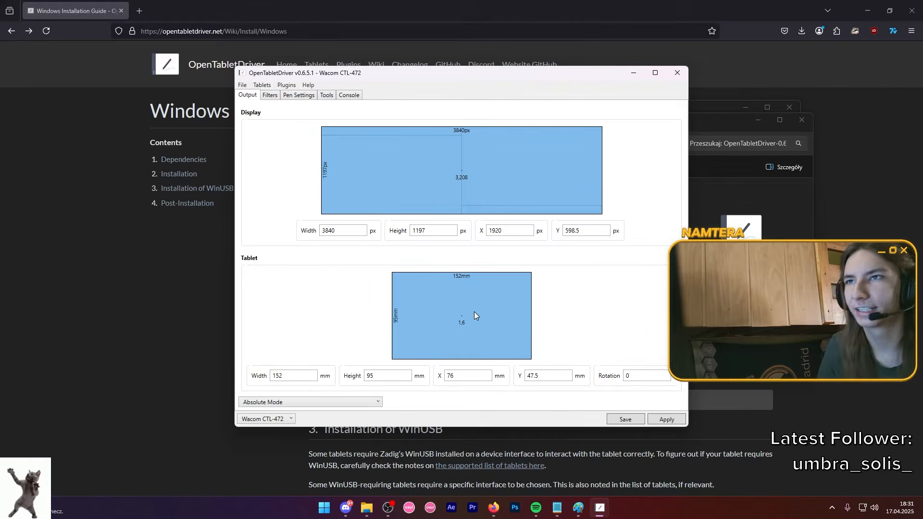
# Enable Lock aspect ratio for the tablet area.
pyautogui.moveTo(349, 79); pyautogui.dragTo(335, 77)
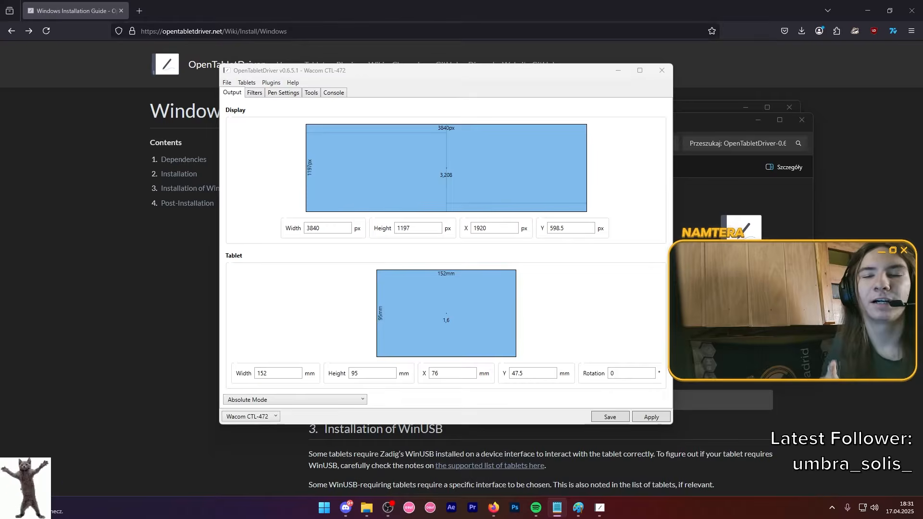
pyautogui.click(343, 321)
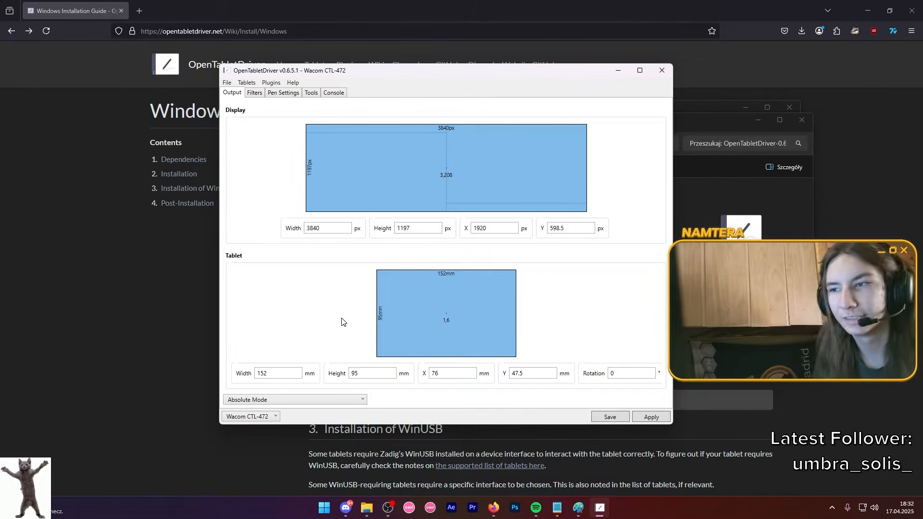
pyautogui.rightClick(446, 290)
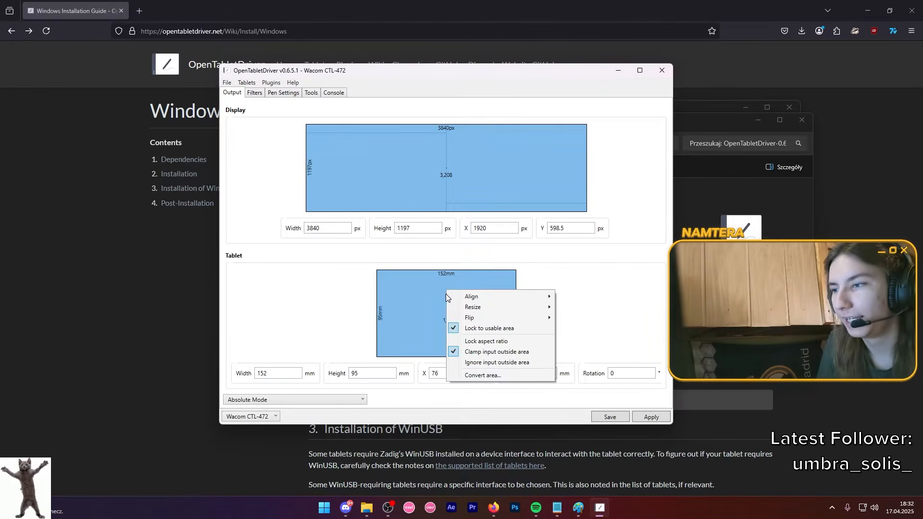
pyautogui.click(484, 342)
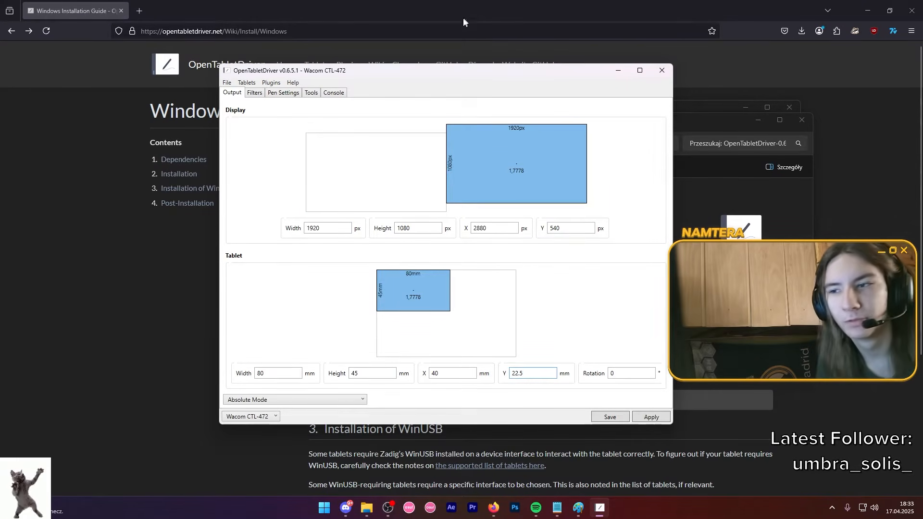
# Try a tablet area width of 70 mm and set it back to 80 mm.
pyautogui.moveTo(277, 374); pyautogui.dragTo(231, 372)
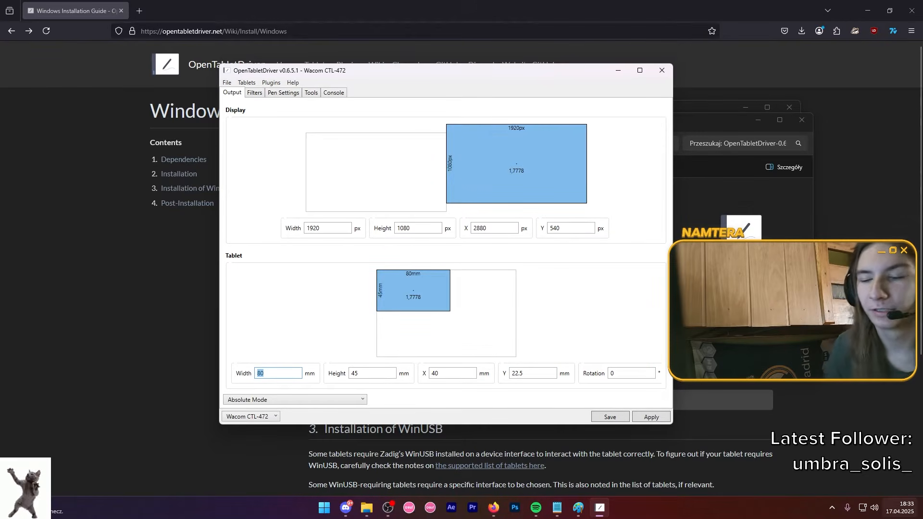
pyautogui.press('BackSpace')
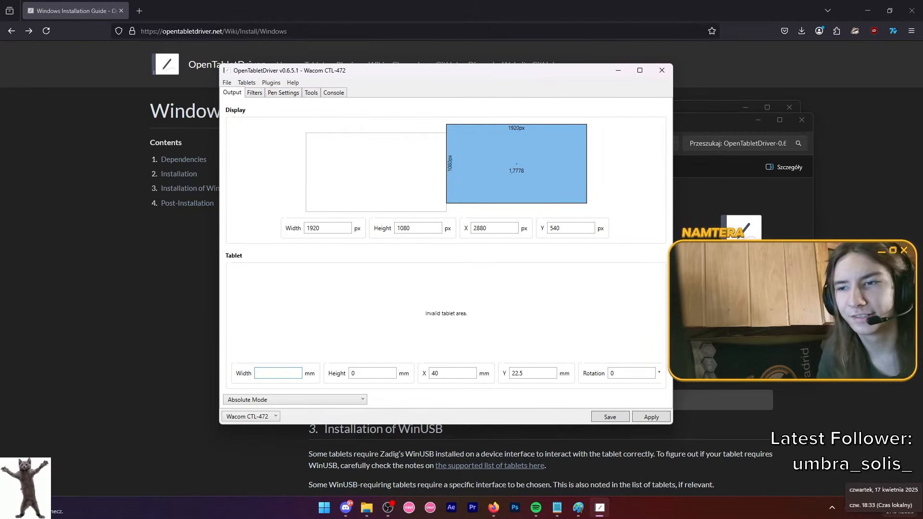
pyautogui.write('70')
pyautogui.press('BackSpace')
pyautogui.press('BackSpace')
pyautogui.write('80')
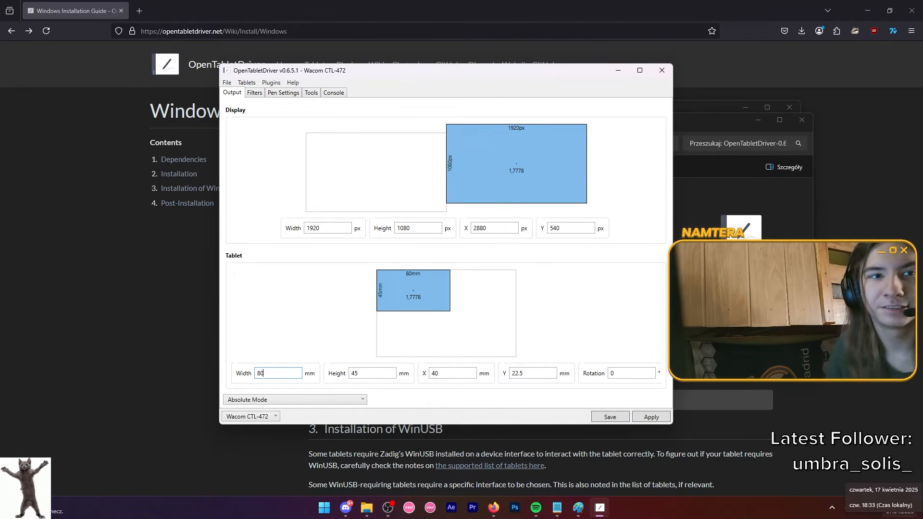
# Reposition the tablet area to about X 46 mm and Y 27 mm, and check its Lock aspect ratio option.
pyautogui.moveTo(408, 297); pyautogui.dragTo(419, 306)
pyautogui.rightClick(419, 305)
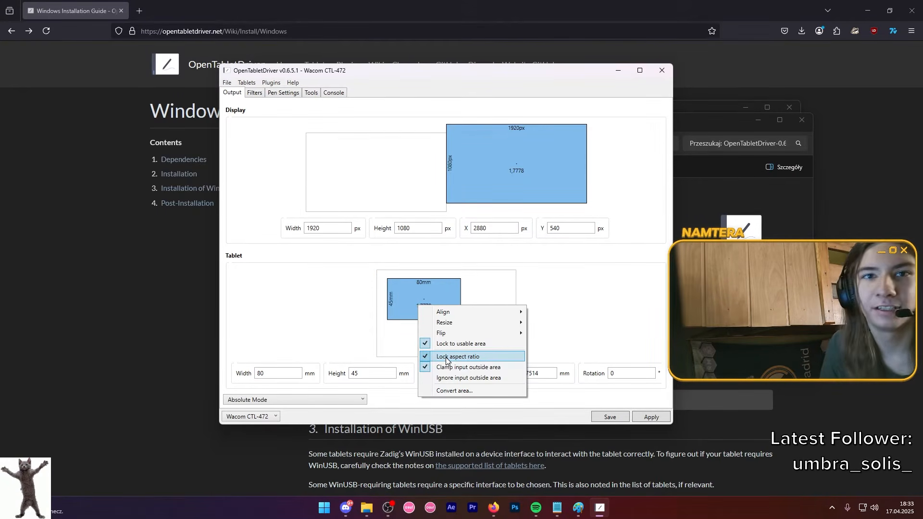
pyautogui.click(445, 357)
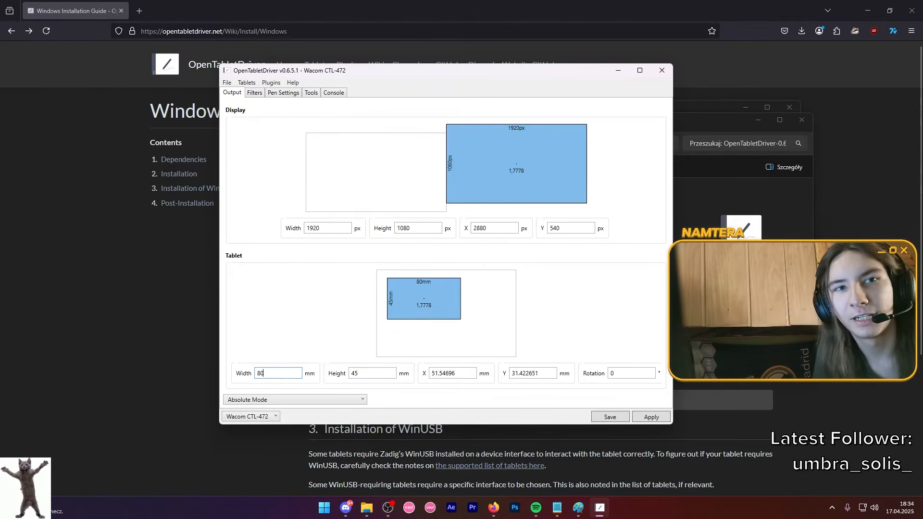
pyautogui.moveTo(436, 303); pyautogui.dragTo(431, 298)
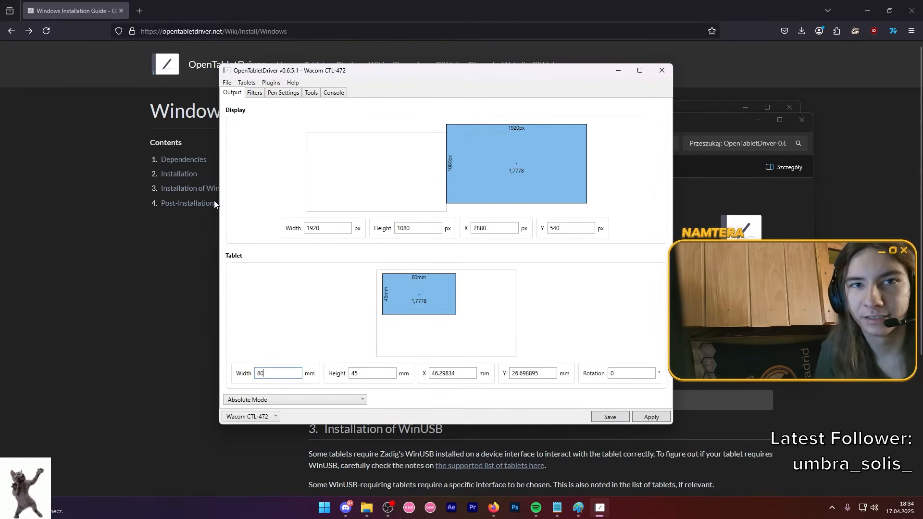
# Try a tablet area width of 90 mm and restore it to 80 mm.
pyautogui.moveTo(574, 200)
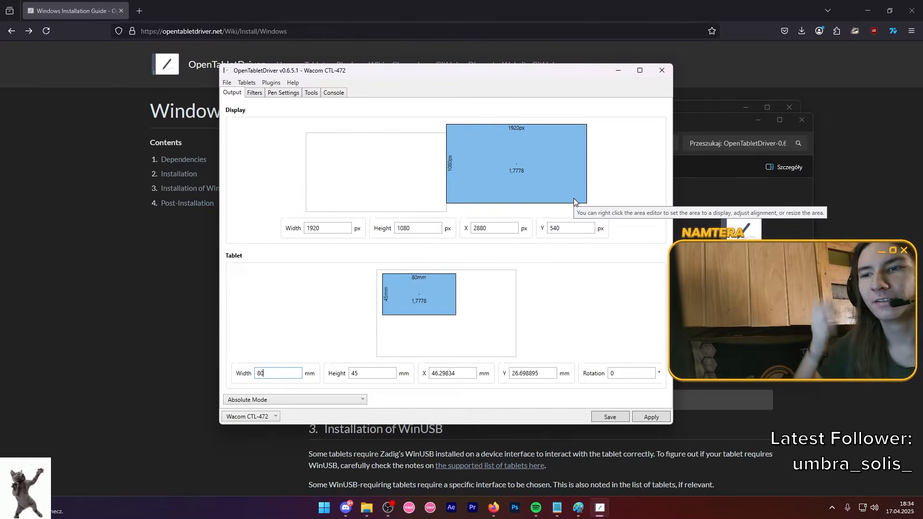
pyautogui.press('BackSpace')
pyautogui.press('BackSpace')
pyautogui.write('90')
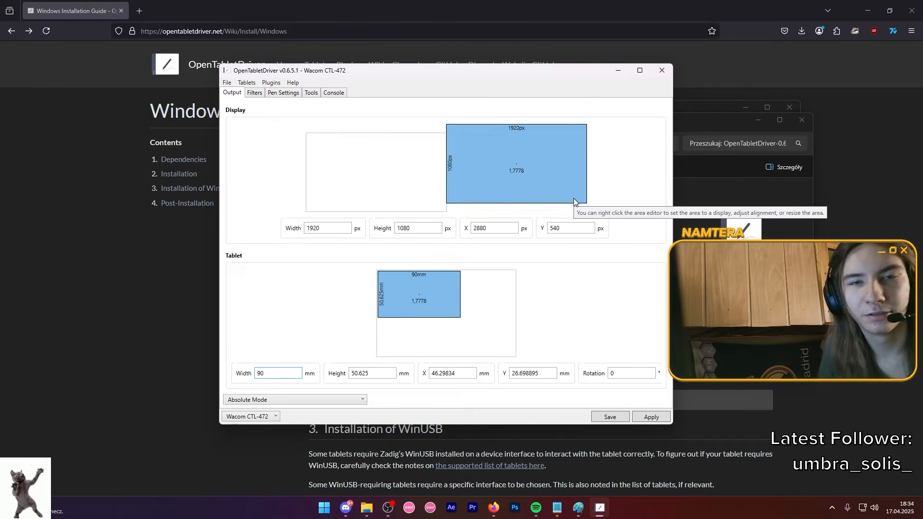
pyautogui.press('BackSpace')
pyautogui.press('BackSpace')
pyautogui.write('80')
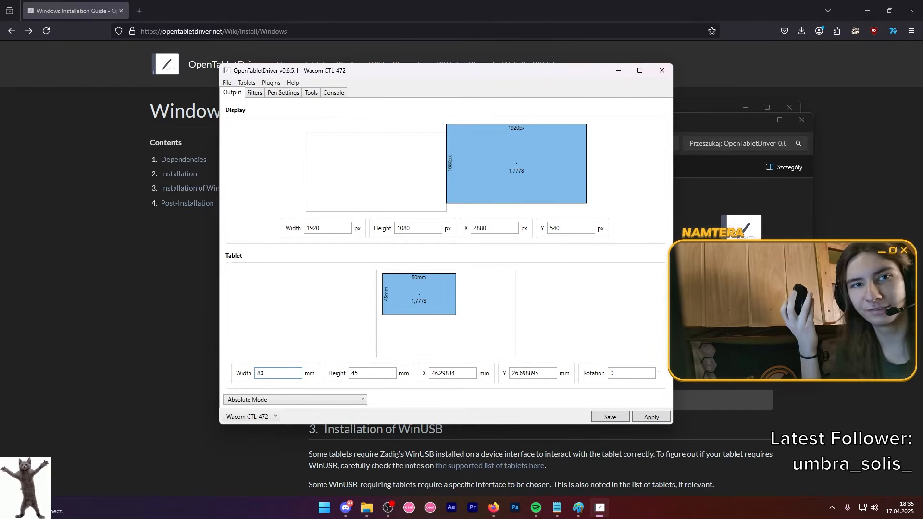
# Try tablet area widths of 90 mm and 85 mm, and return the width to 80 mm.
pyautogui.press('BackSpace')
pyautogui.press('BackSpace')
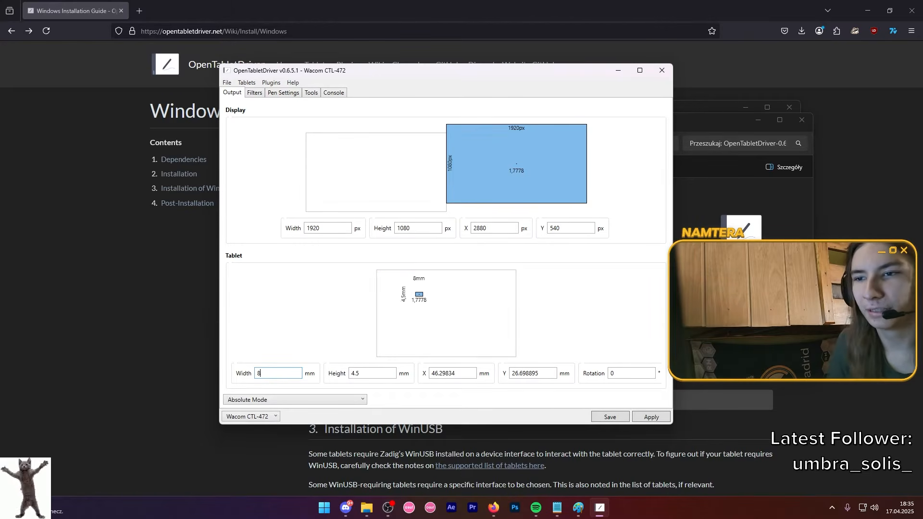
pyautogui.write('90')
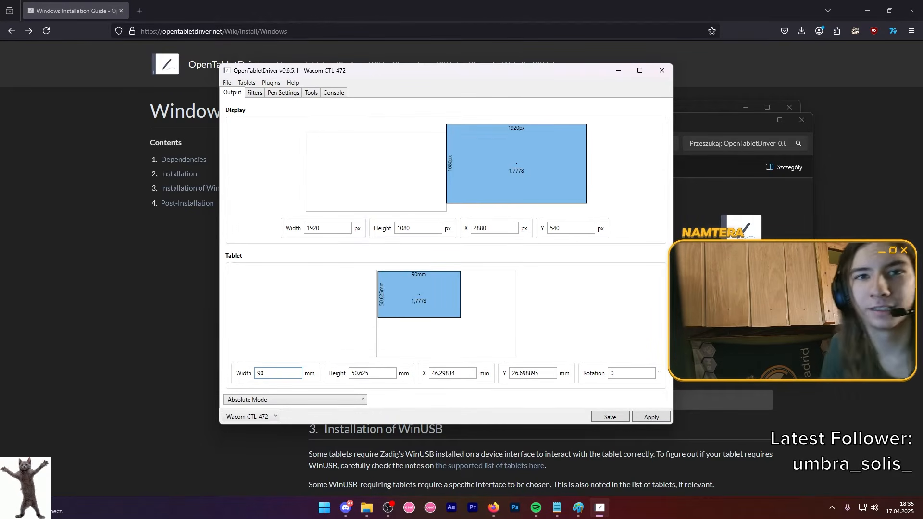
pyautogui.press('BackSpace')
pyautogui.press('BackSpace')
pyautogui.write('85')
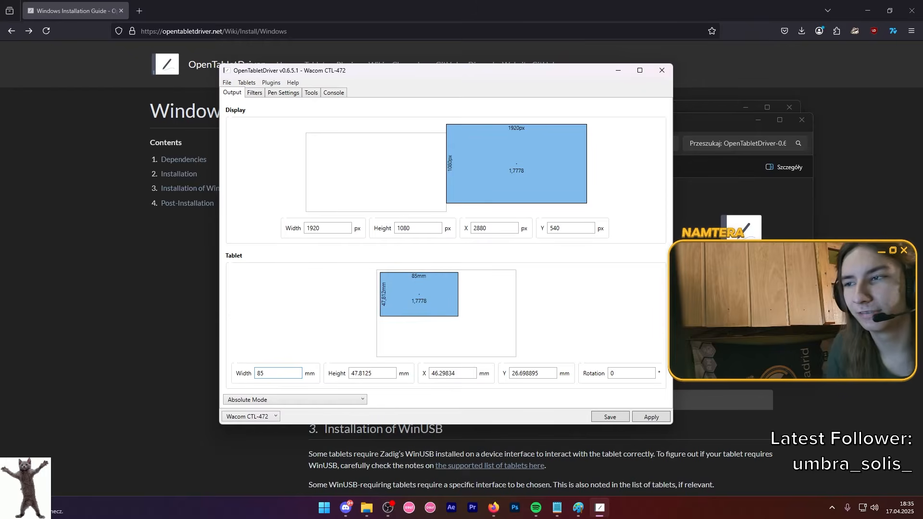
pyautogui.press('BackSpace')
pyautogui.press('BackSpace')
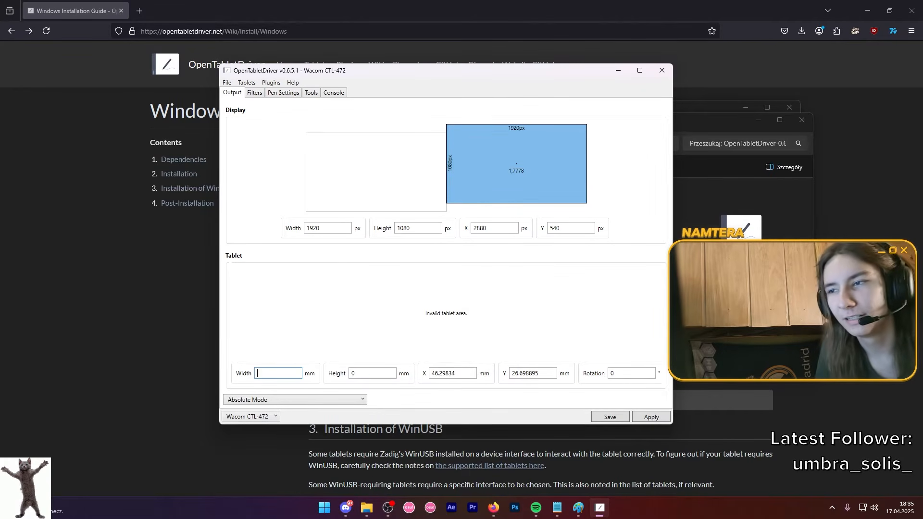
pyautogui.write('80')
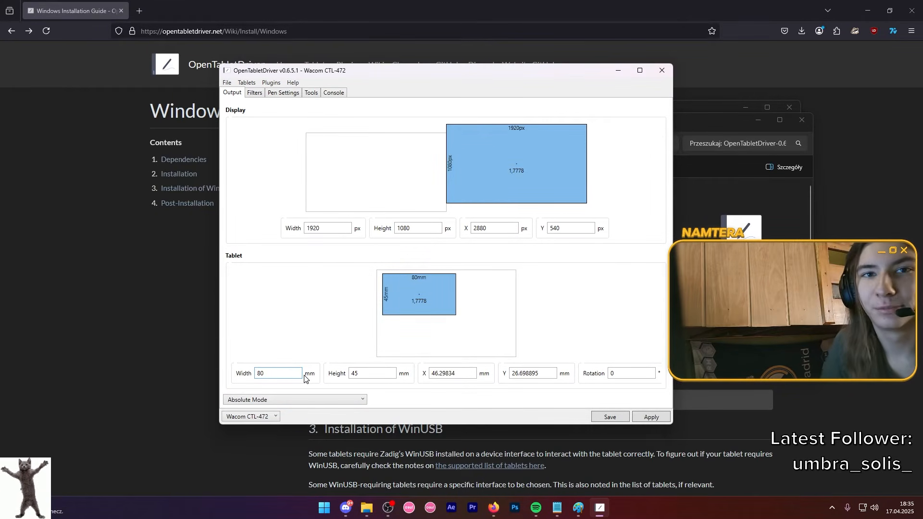
# Try tablet area widths of 70 mm, 100 mm and 65 mm.
pyautogui.press('BackSpace')
pyautogui.press('BackSpace')
pyautogui.write('70')
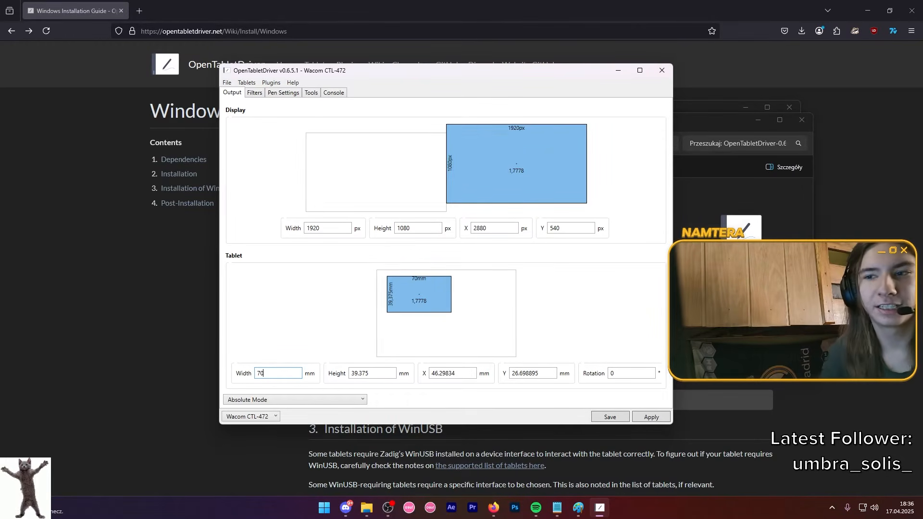
pyautogui.press('BackSpace')
pyautogui.press('BackSpace')
pyautogui.write('100')
pyautogui.press('BackSpace')
pyautogui.press('BackSpace')
pyautogui.press('BackSpace')
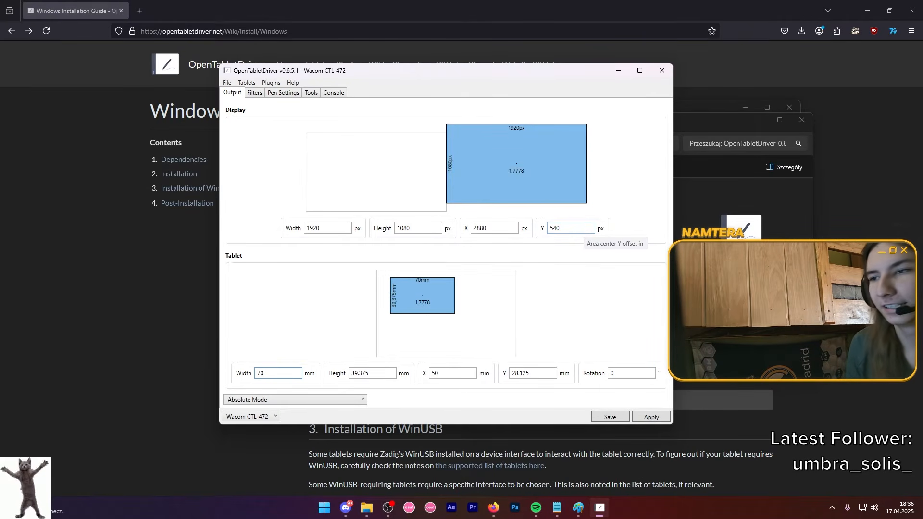
pyautogui.write('65')
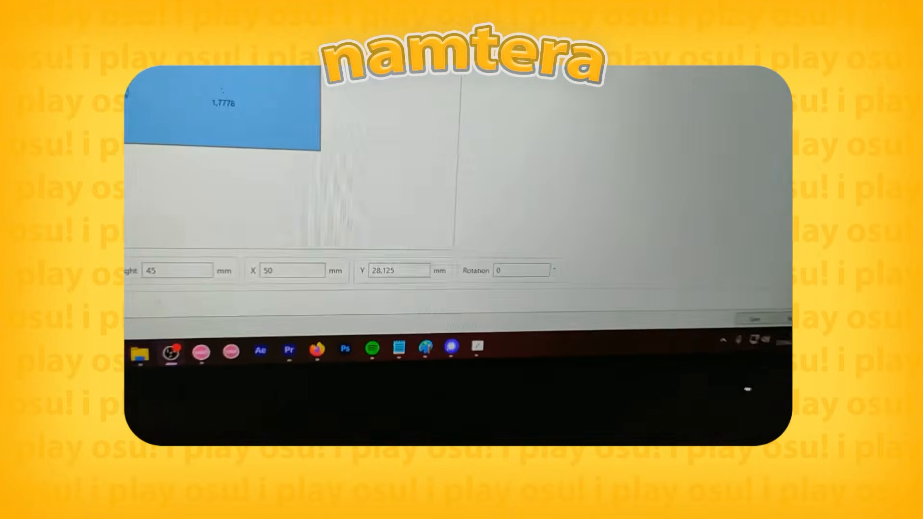
# Set the tablet area's rotation to 180° and move the area to about X 107 mm and Y 64 mm.
pyautogui.click(657, 215)
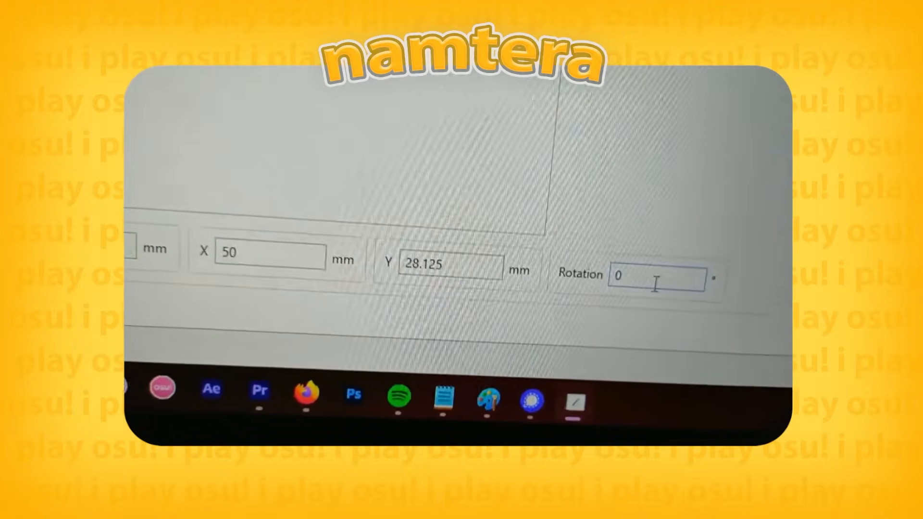
pyautogui.press('BackSpace')
pyautogui.write('180')
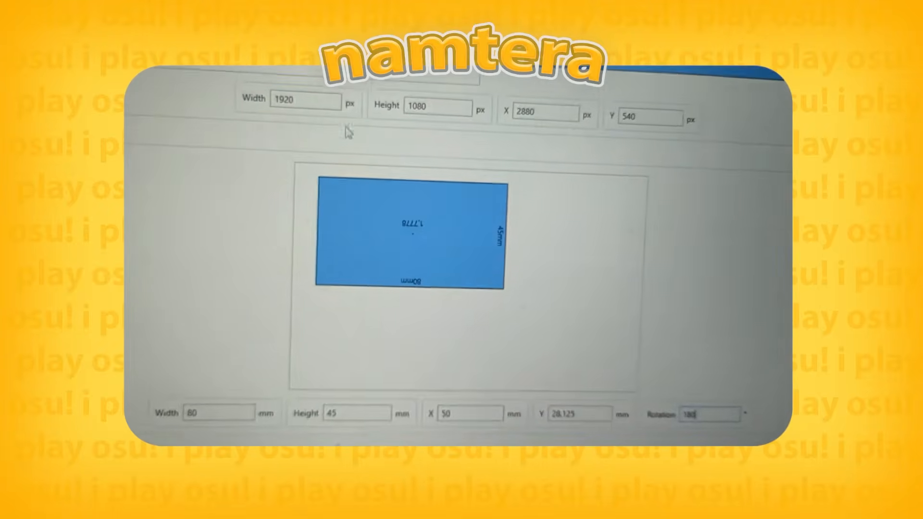
pyautogui.moveTo(457, 294); pyautogui.dragTo(510, 294)
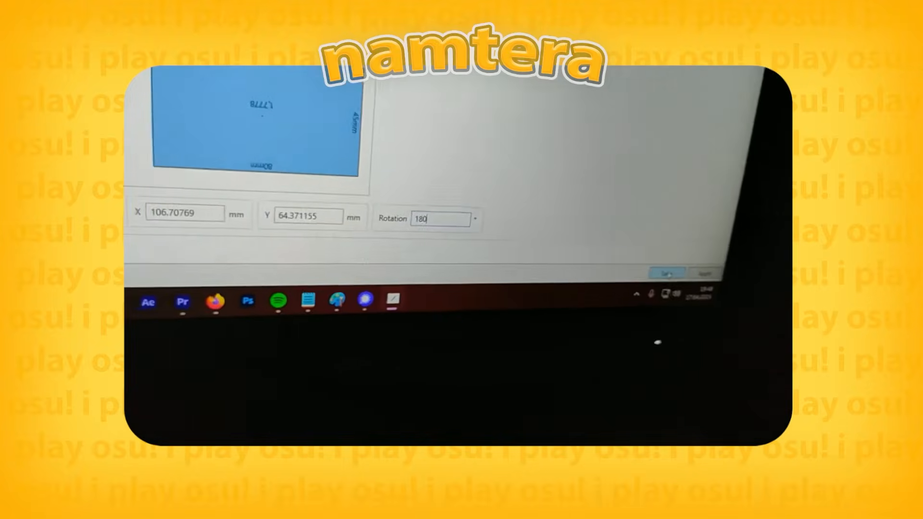